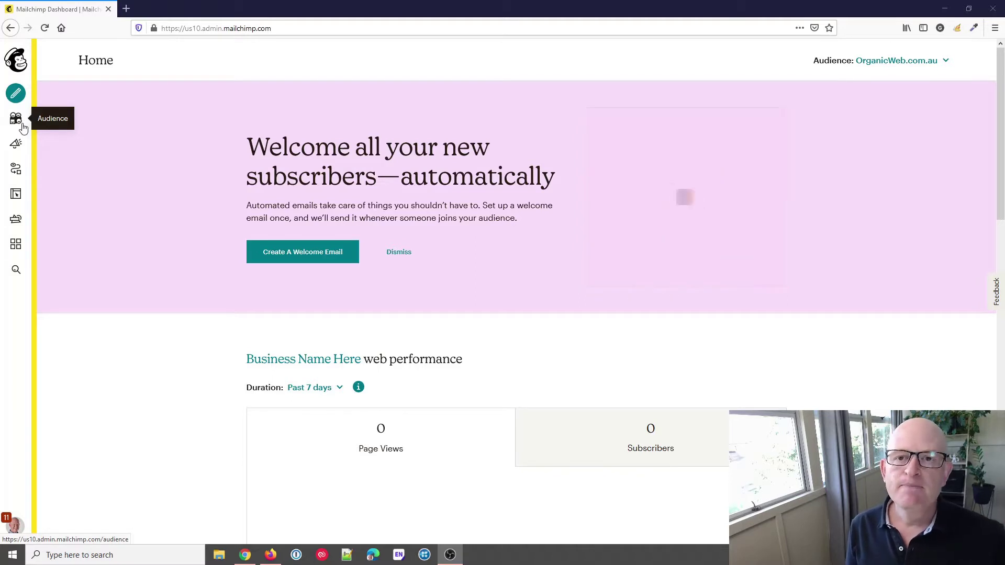
Open the OrganicWeb.com.au draft from the Campaigns list.
click(14, 146)
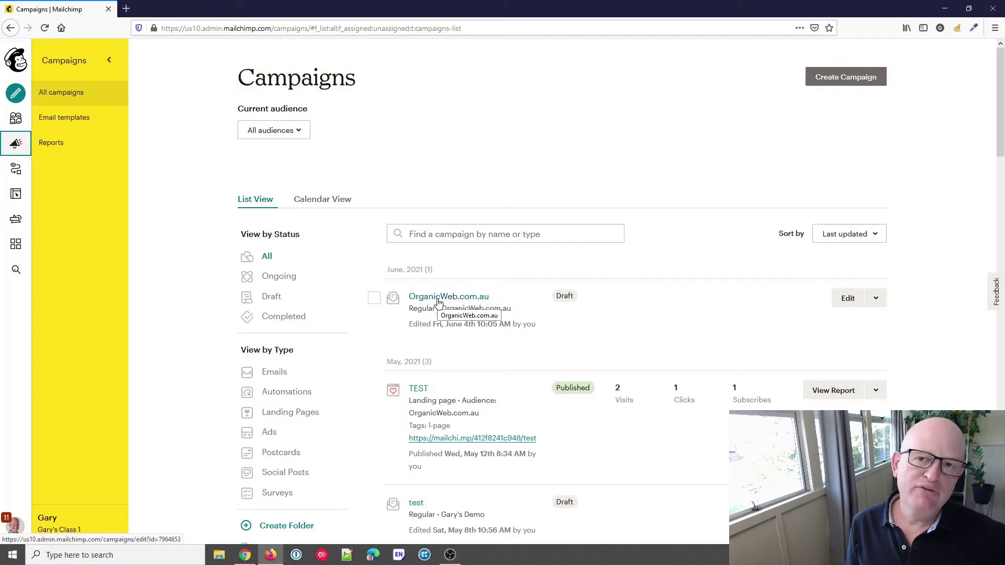
click(848, 298)
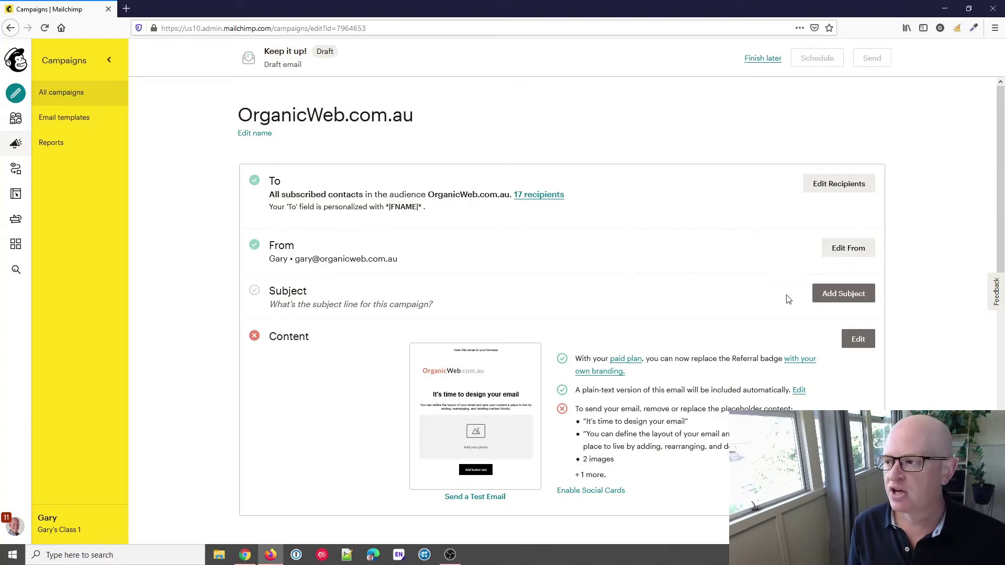
Edit the campaign content and type 'Hi' at the start of the body paragraph.
click(859, 340)
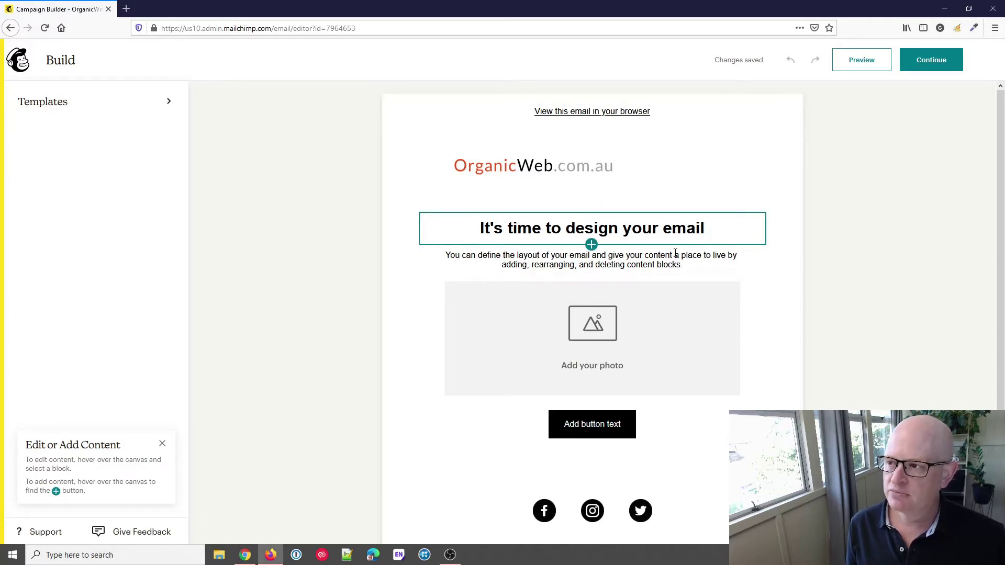
click(443, 229)
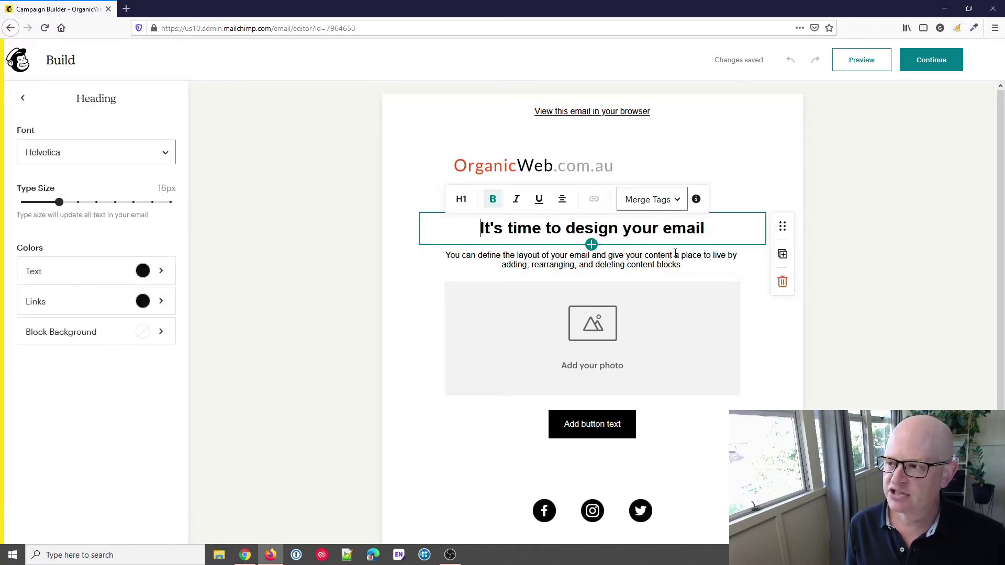
click(443, 256)
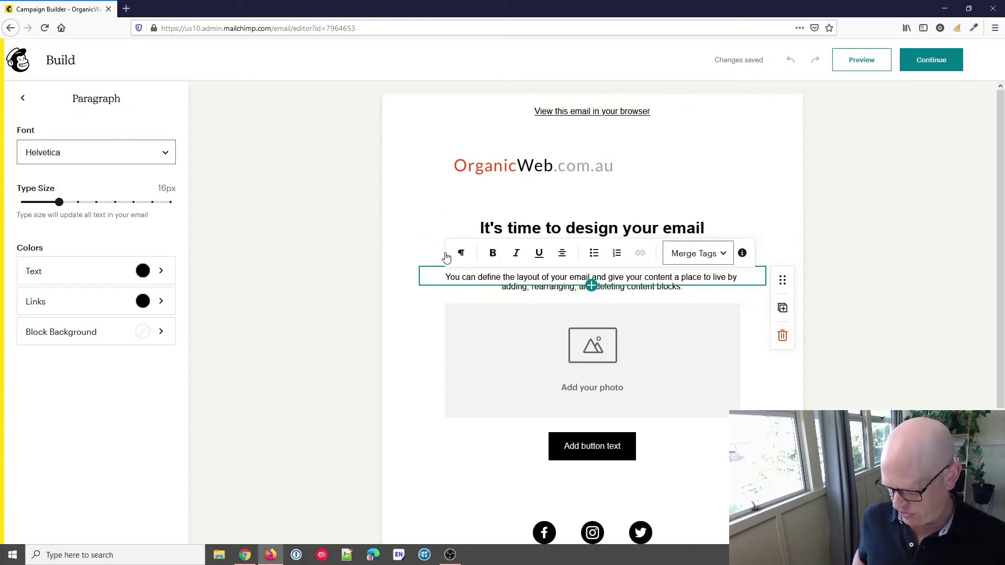
click(516, 253)
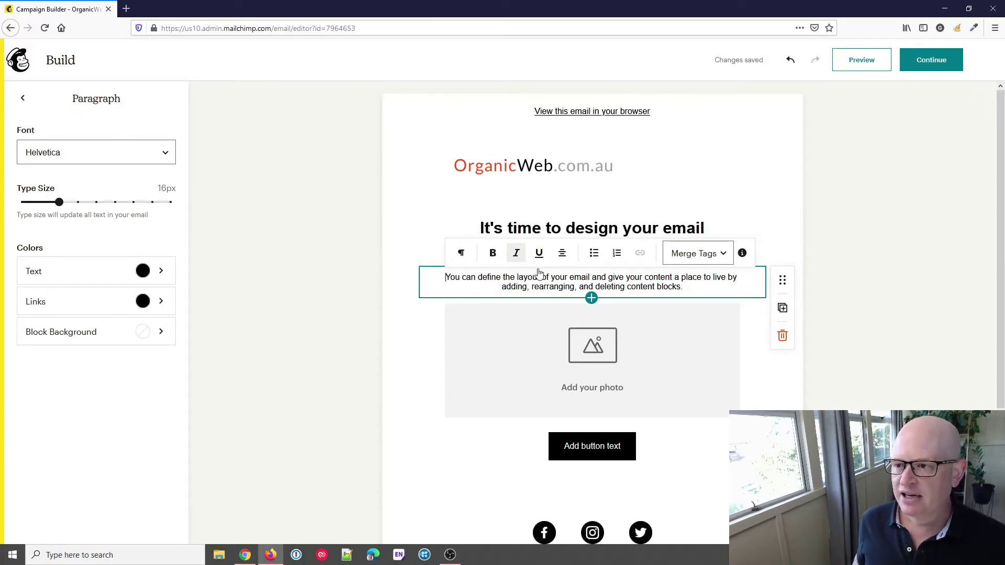
text(H)
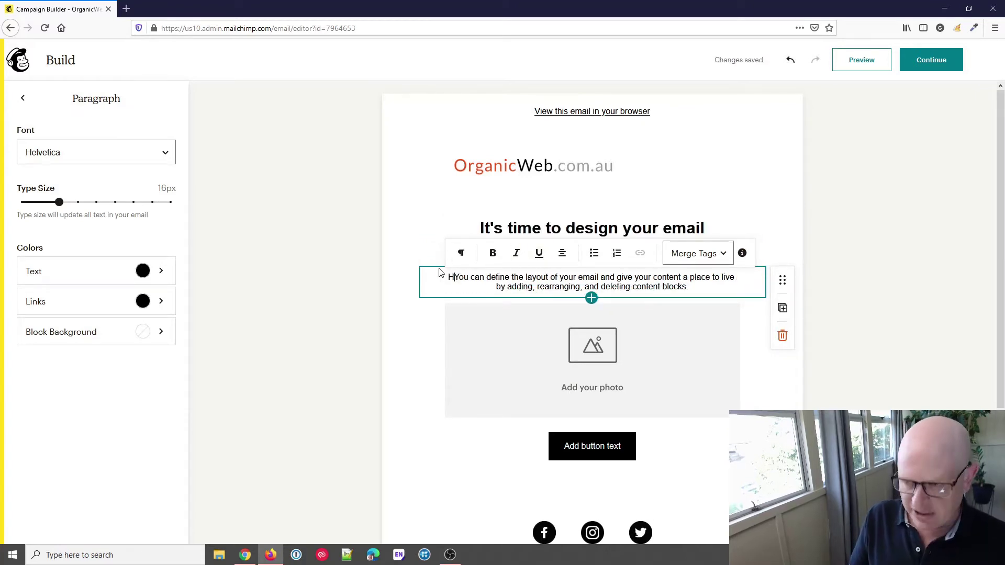
text(i)
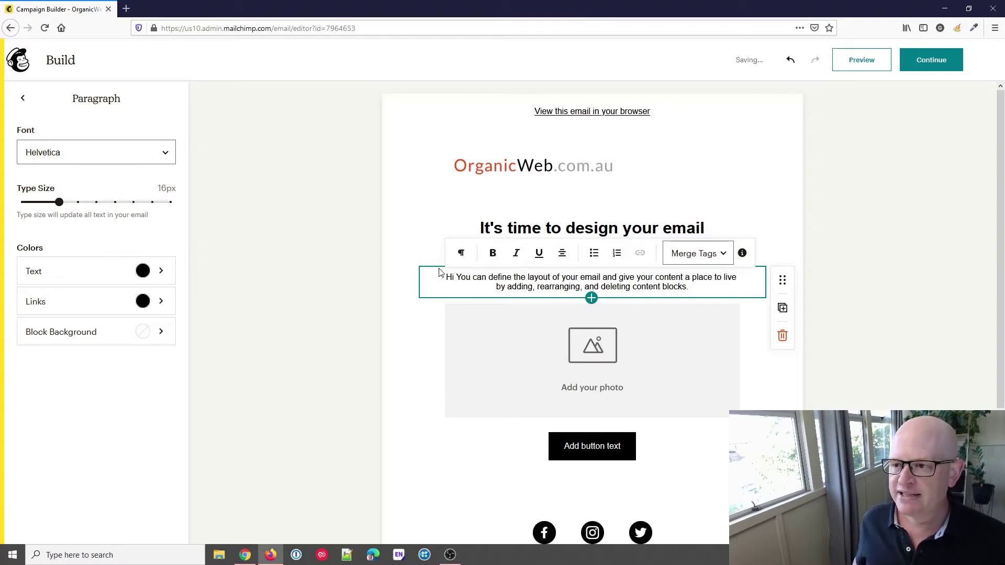
Insert the First Name merge tag after 'Hi', add a comma, and lowercase the 'you' that follows.
click(717, 256)
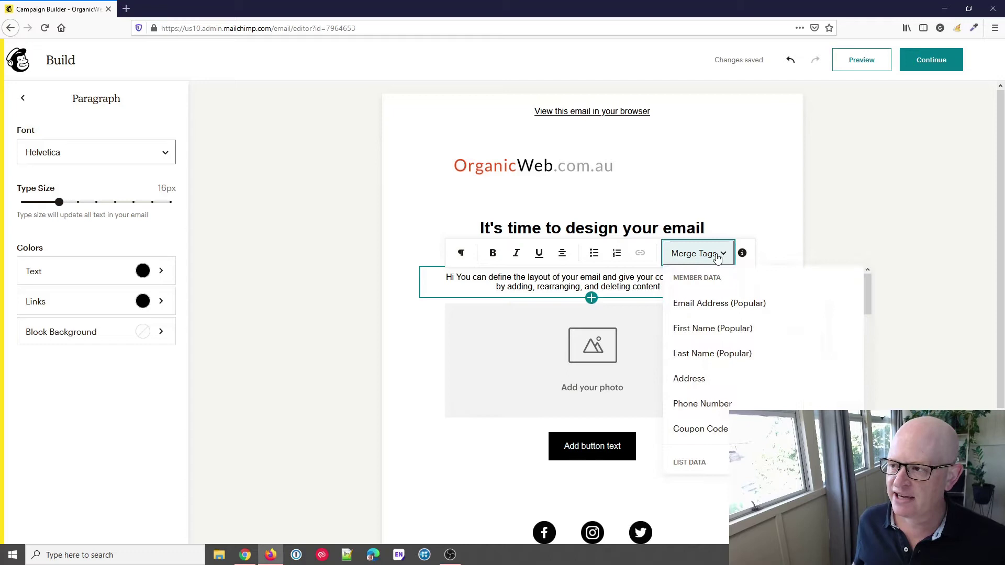
click(742, 330)
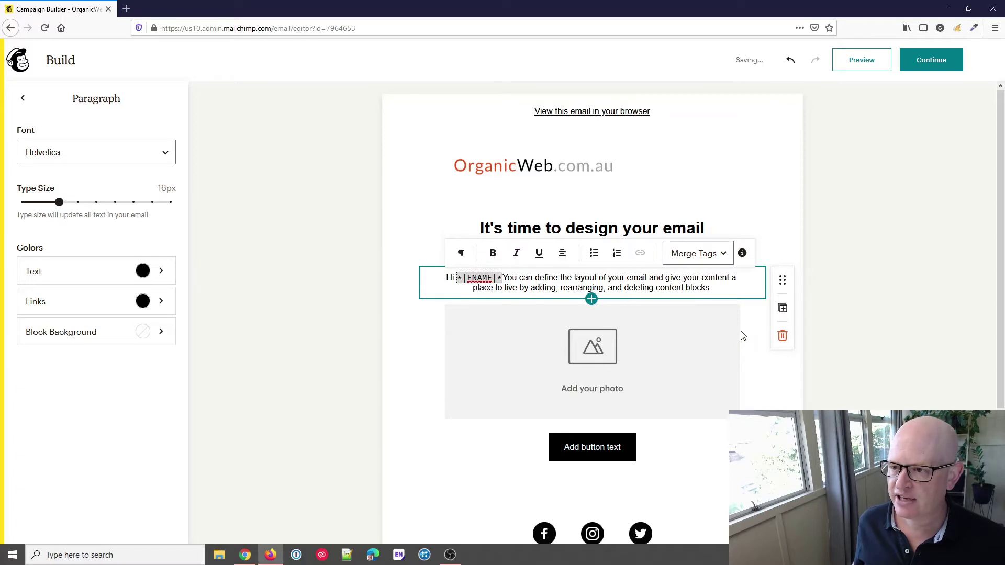
text(,)
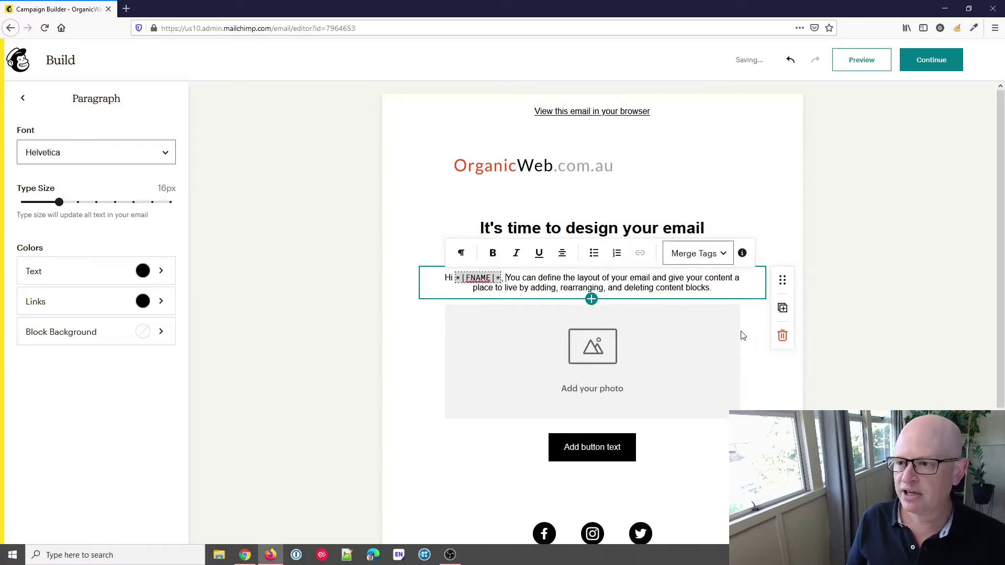
key(Delete)
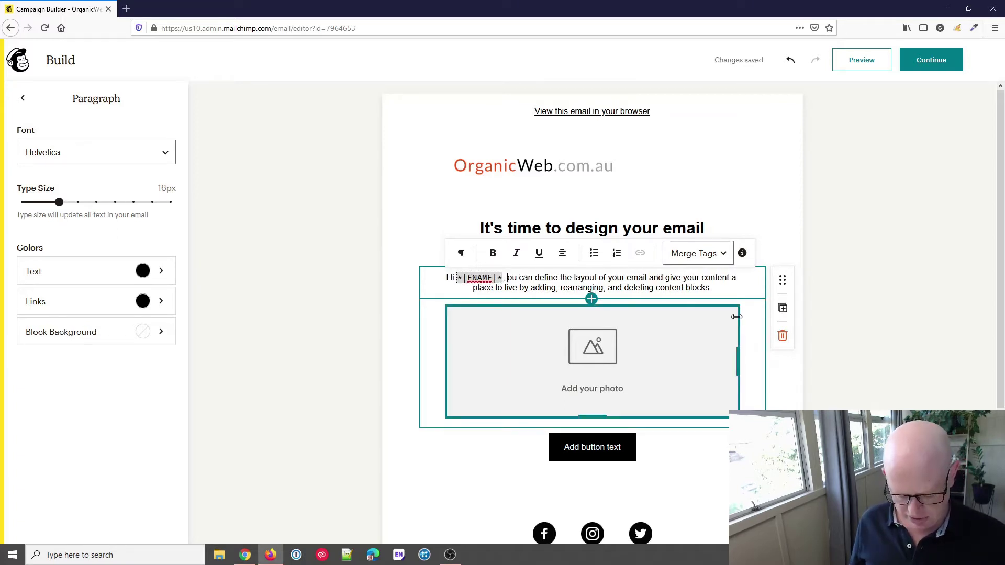
text(y)
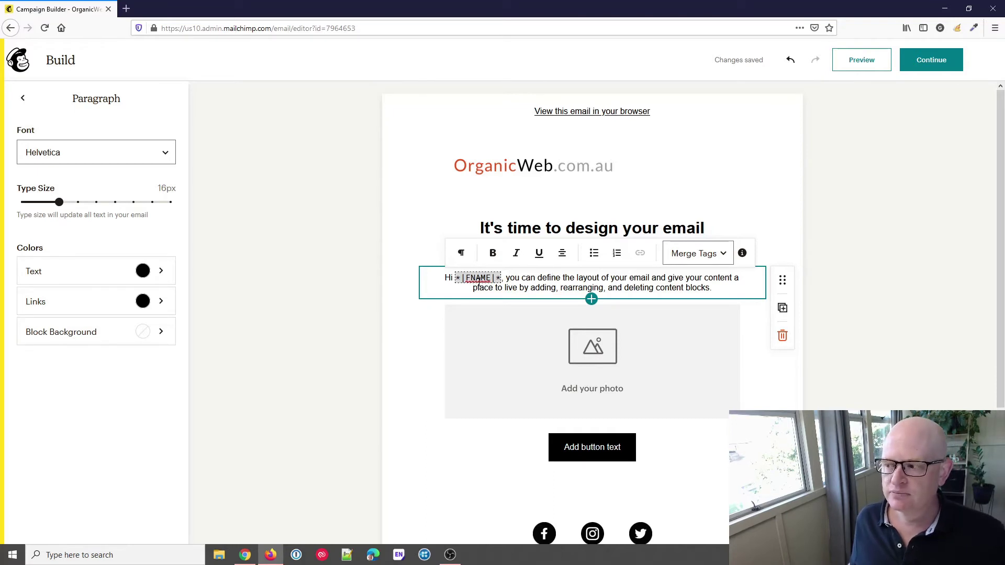
Preview with live merge tag info on, stepping through two more recipients to check the greeting.
click(869, 60)
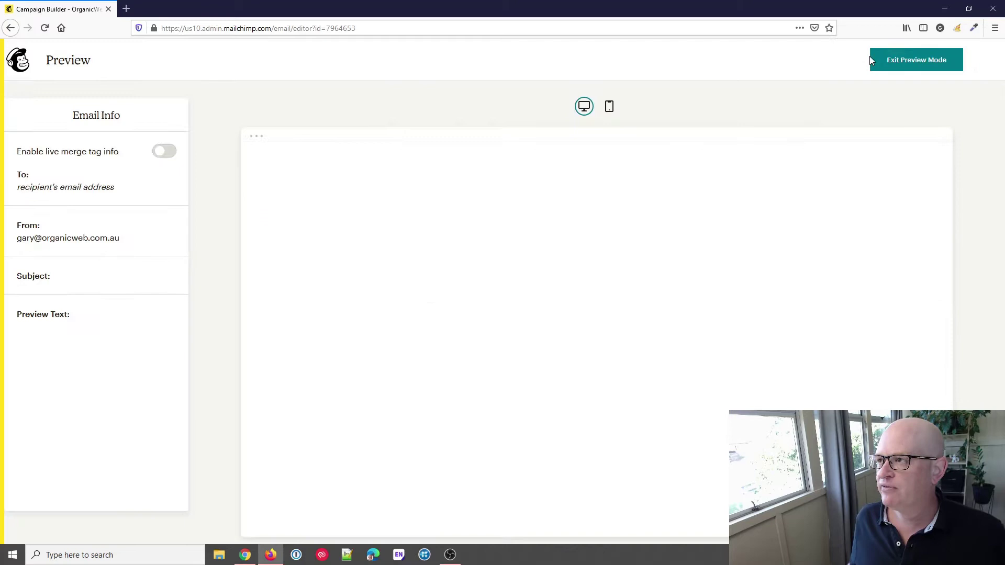
click(171, 158)
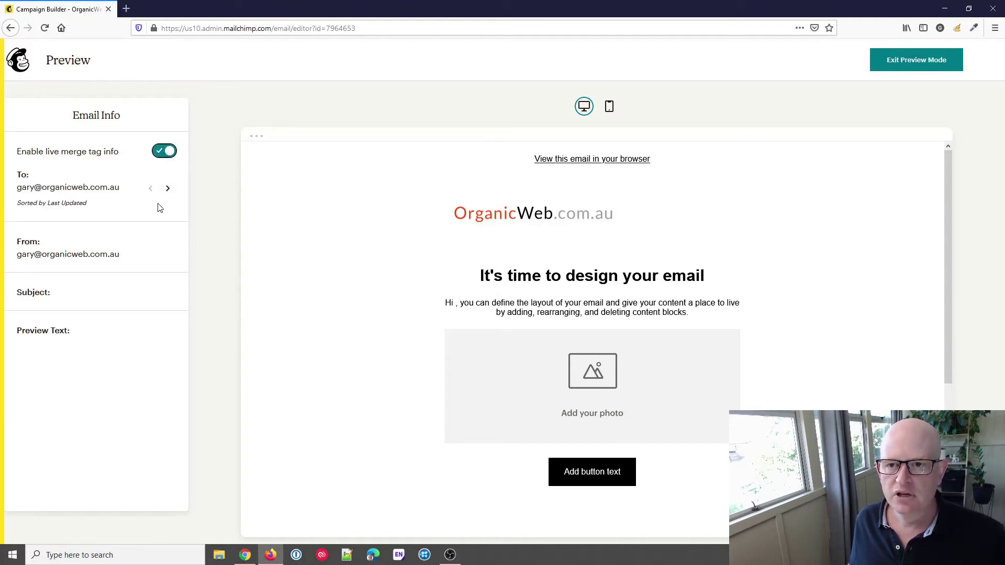
click(168, 188)
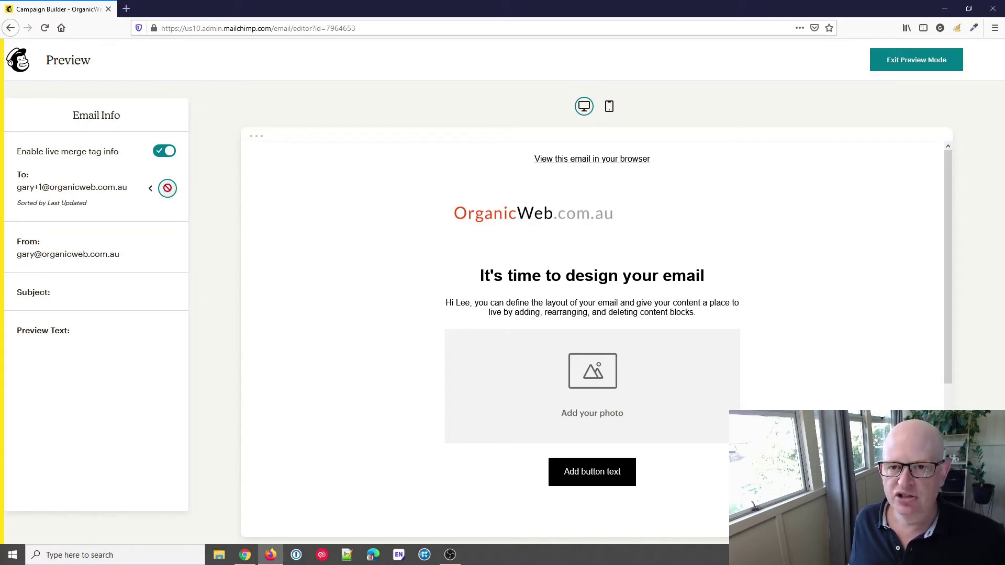
click(168, 188)
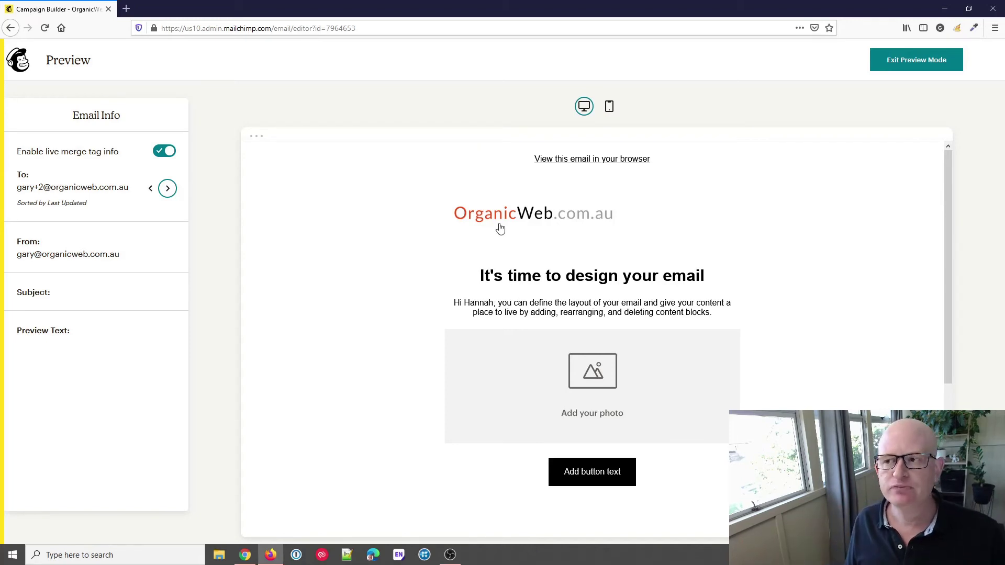
Return to the dashboard and go to the OrganicWeb.com.au Audience page.
click(17, 61)
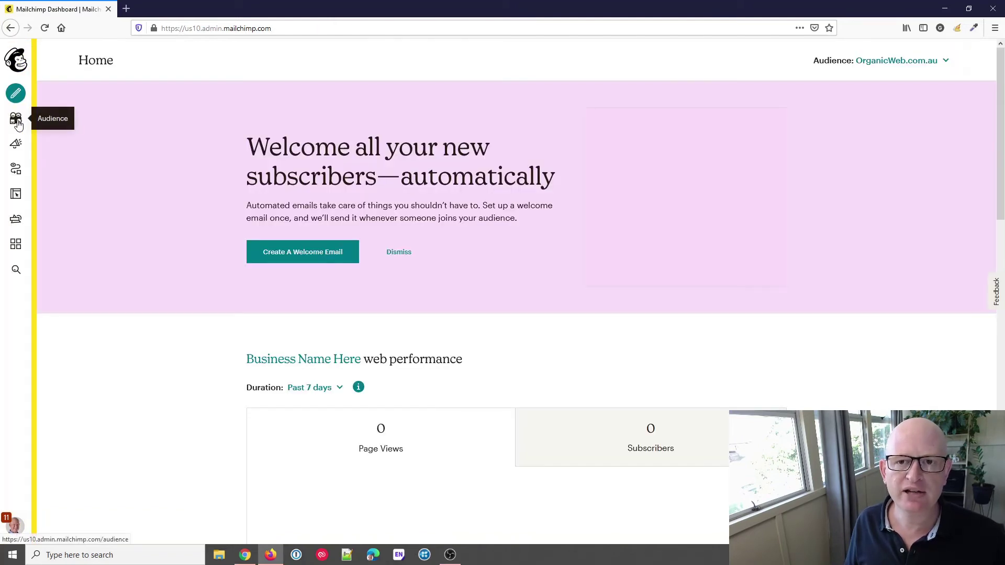
click(15, 119)
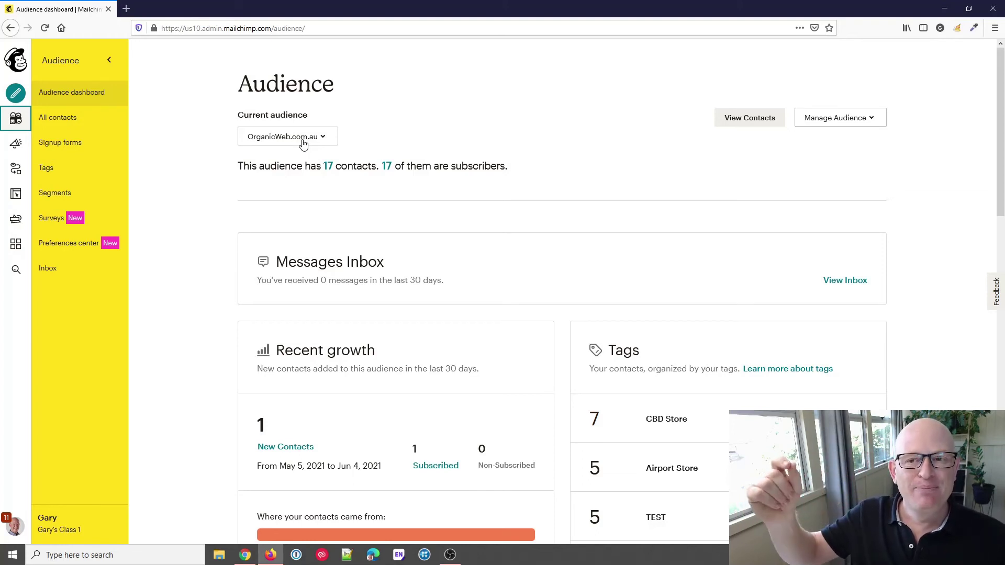
From the contact list, choose Settings > 'Audience fields and *|MERGE|* tags'.
click(757, 126)
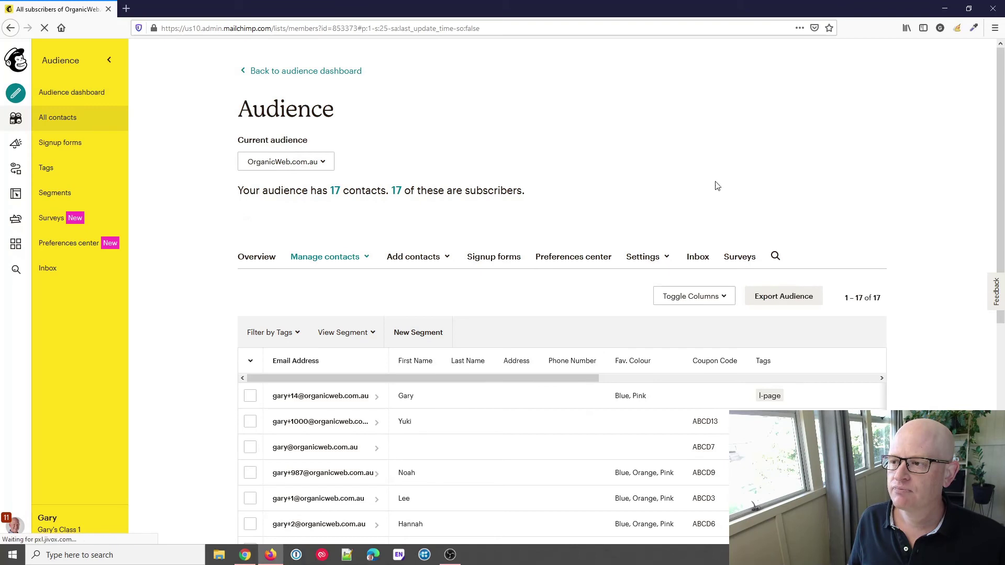
click(668, 256)
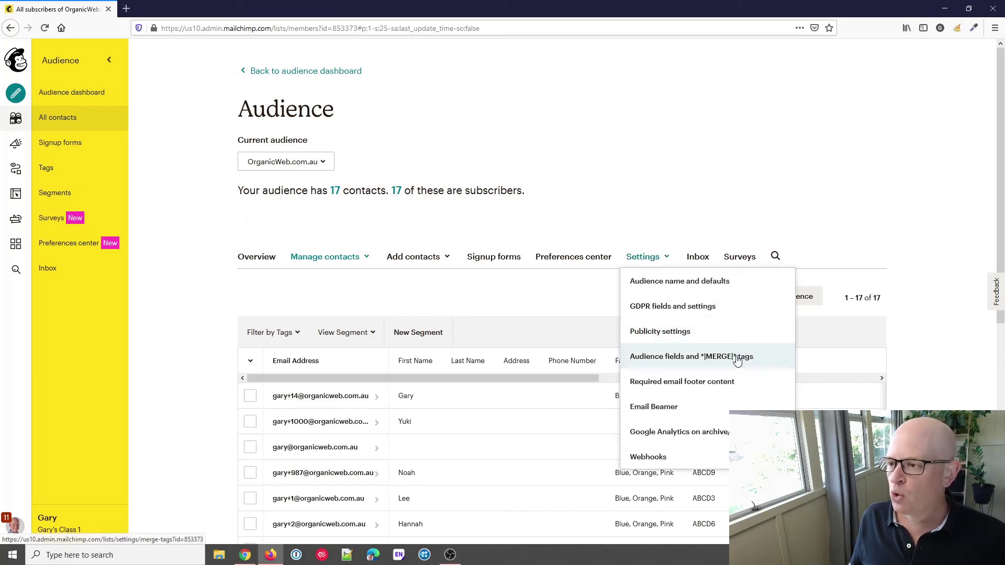
click(766, 360)
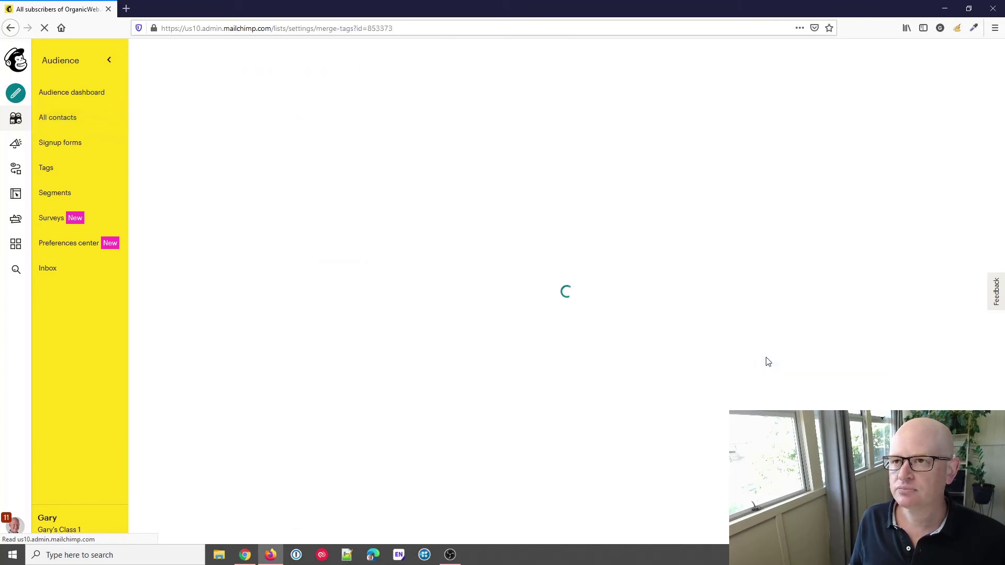
Enter 'Customer' as the First Name default merge tag value and save changes.
scroll(733, 345, down, 3)
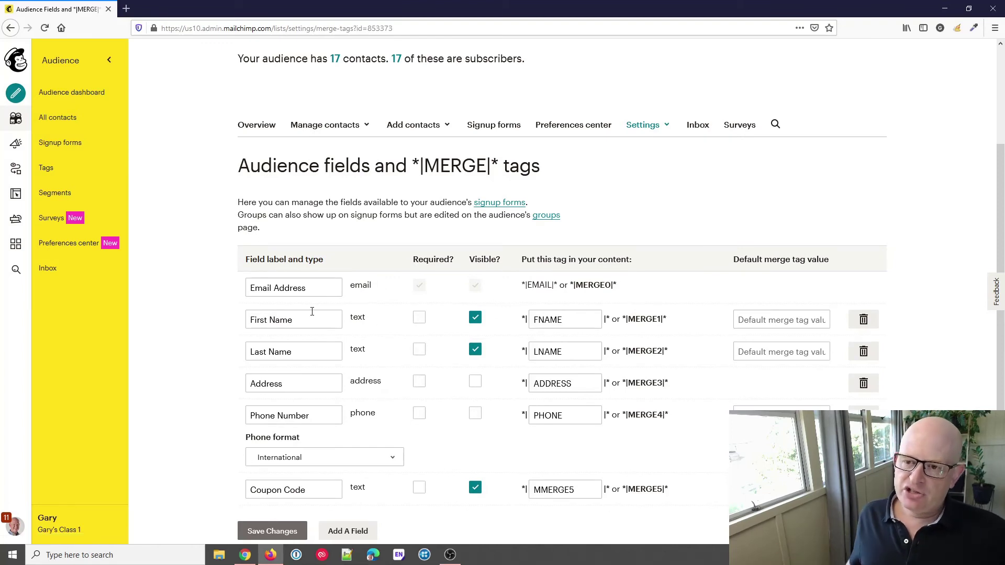
triple_click(296, 322)
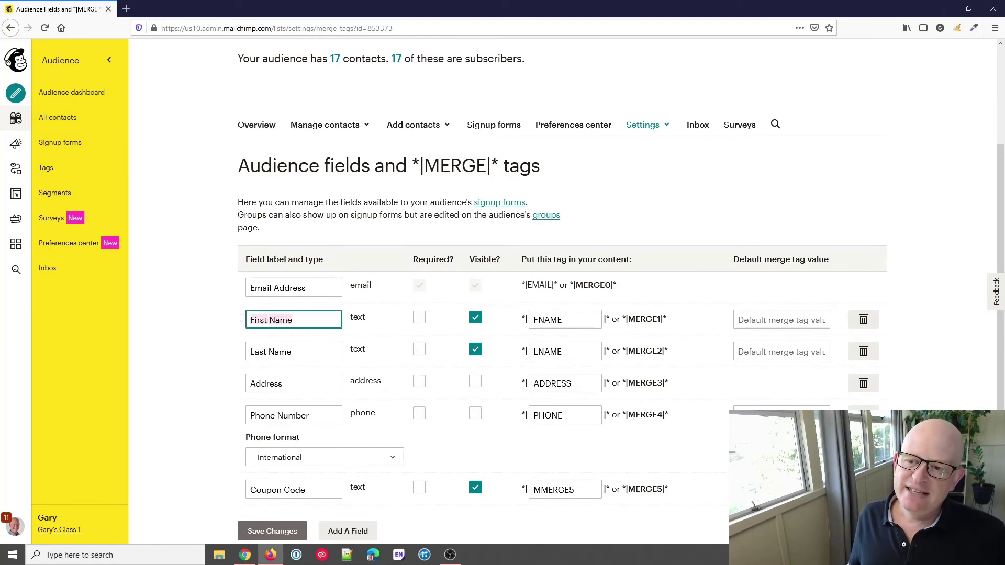
click(210, 322)
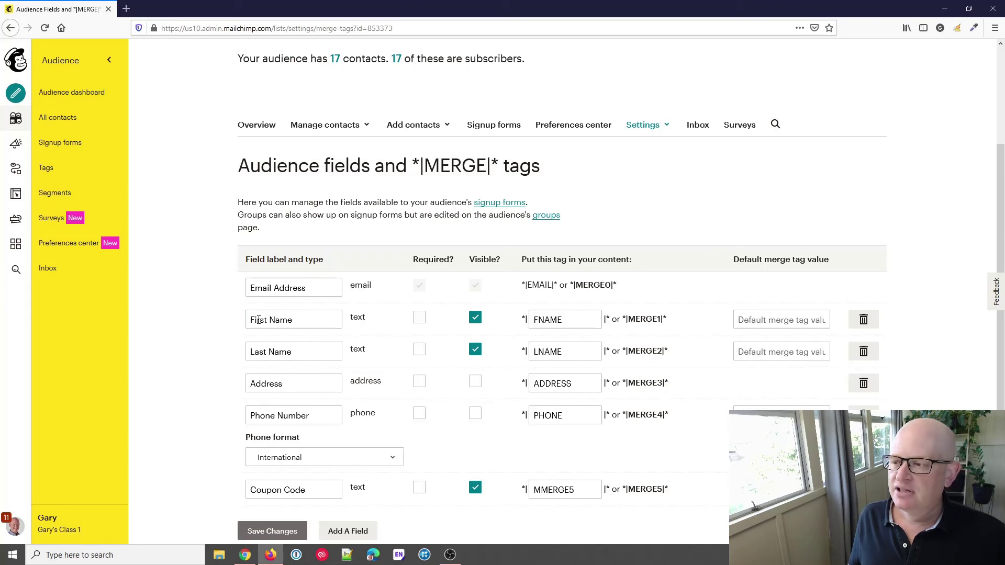
click(794, 317)
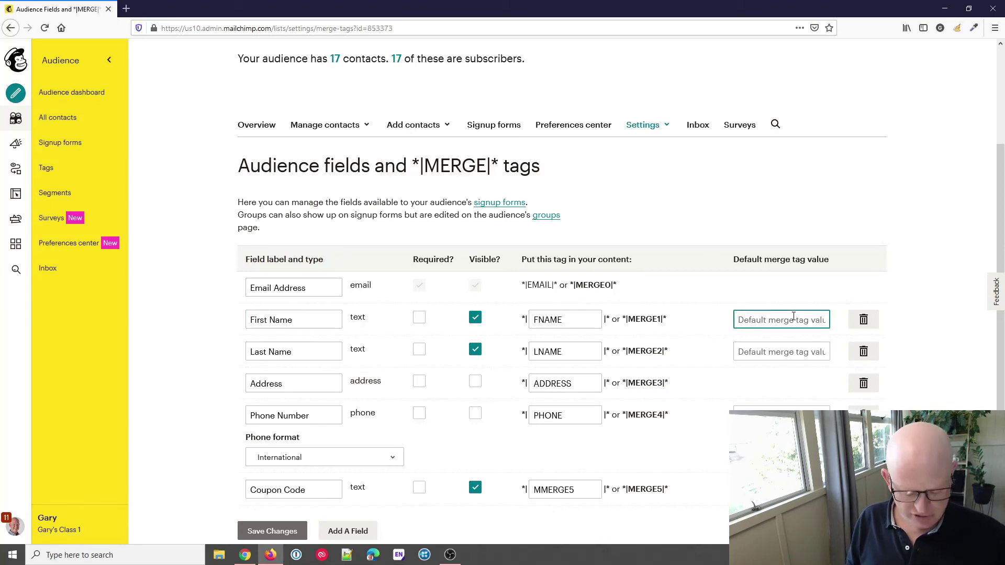
text(Cu)
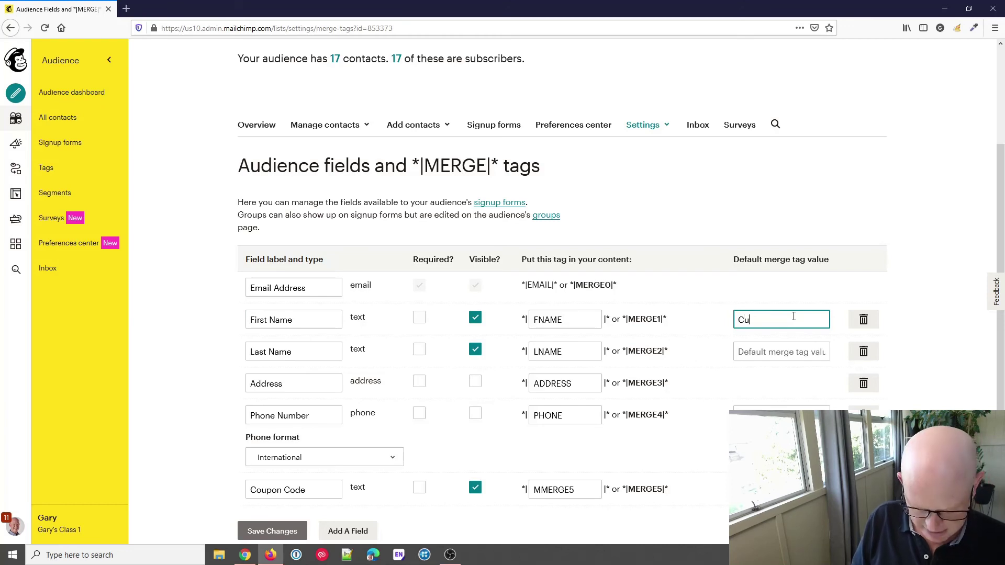
text(stomer)
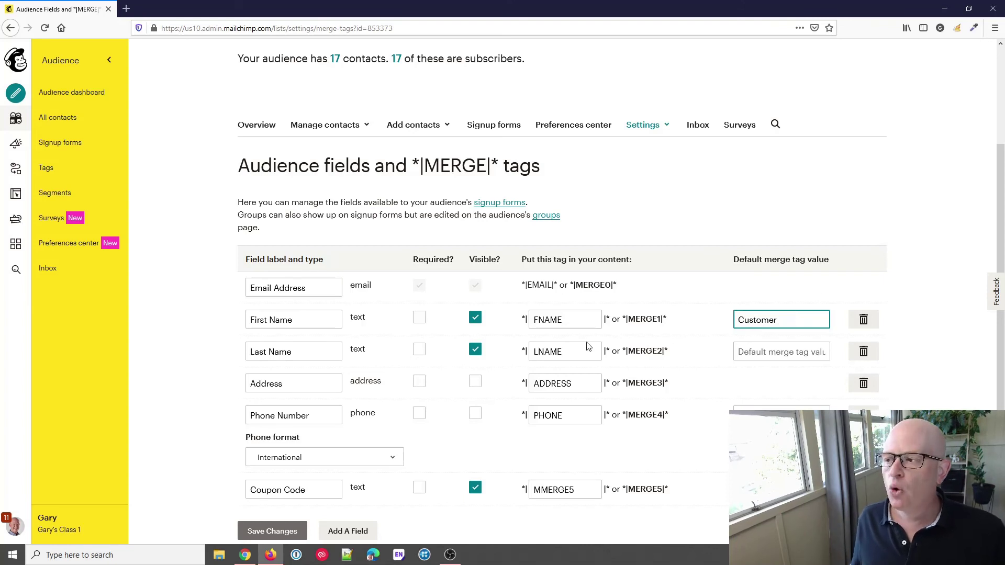
scroll(487, 346, down, 1)
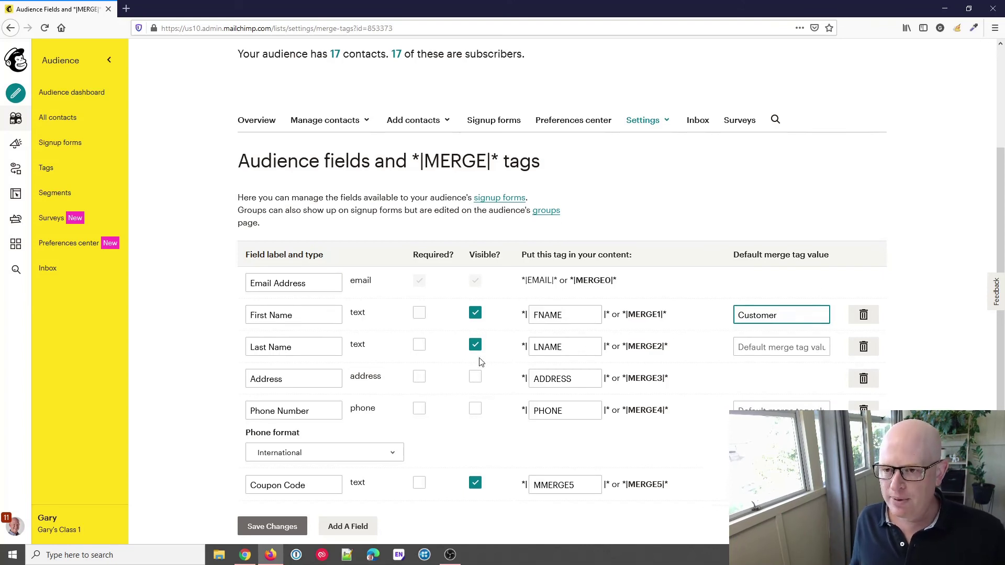
click(273, 523)
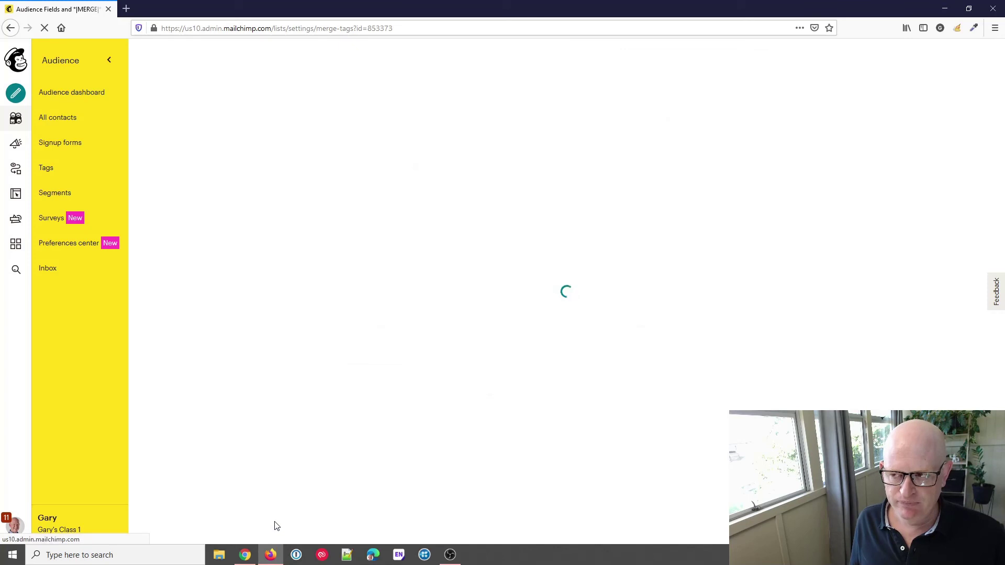